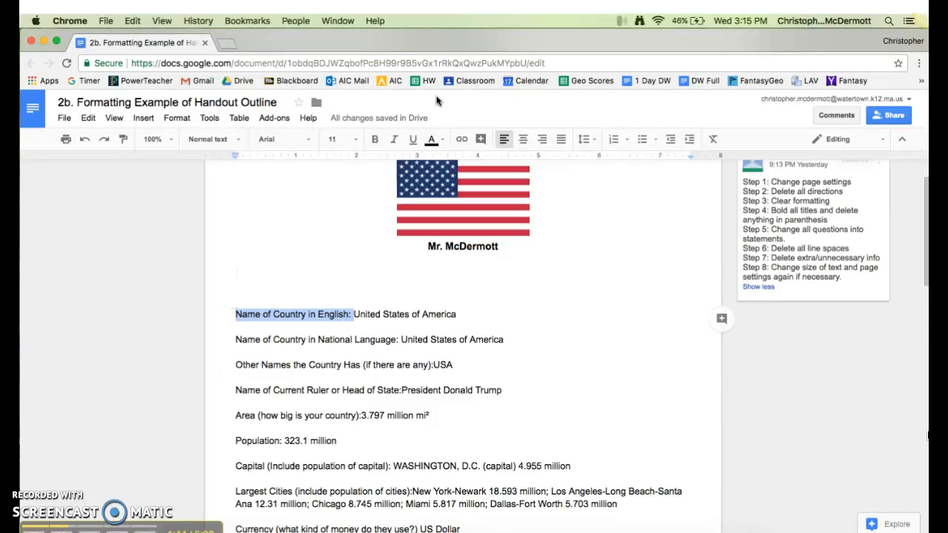
Bold the labels "Name of Country in English:" and "Name of Country in National Language:".
left_click(375, 139)
left_click_drag(235, 340, 399, 345)
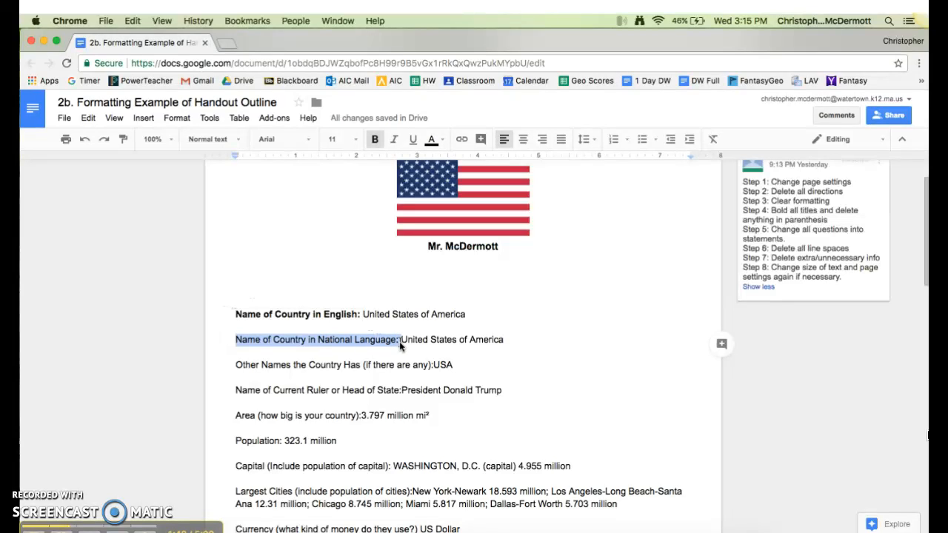
left_click(375, 140)
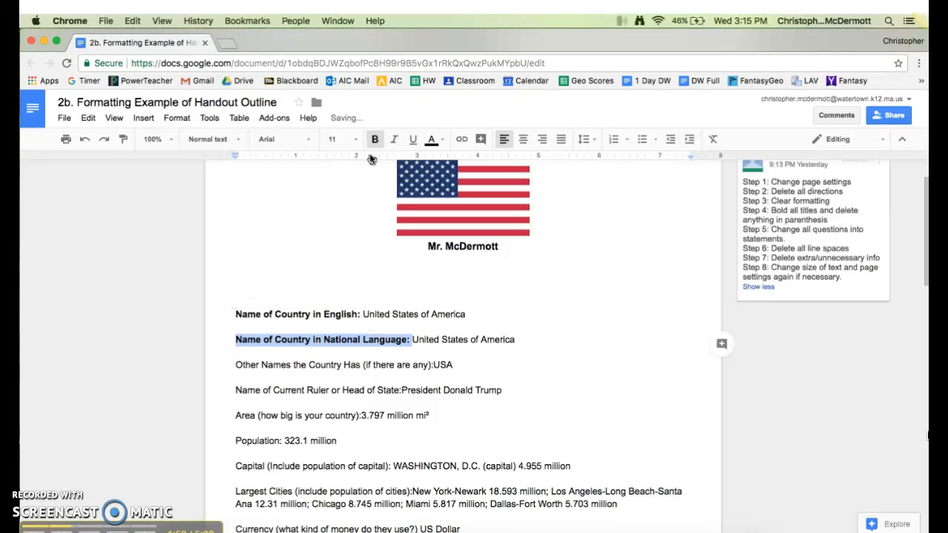
Bold the label "Other Names the Country Has" and delete its parenthetical "(if there are any)".
left_click_drag(238, 365, 361, 366)
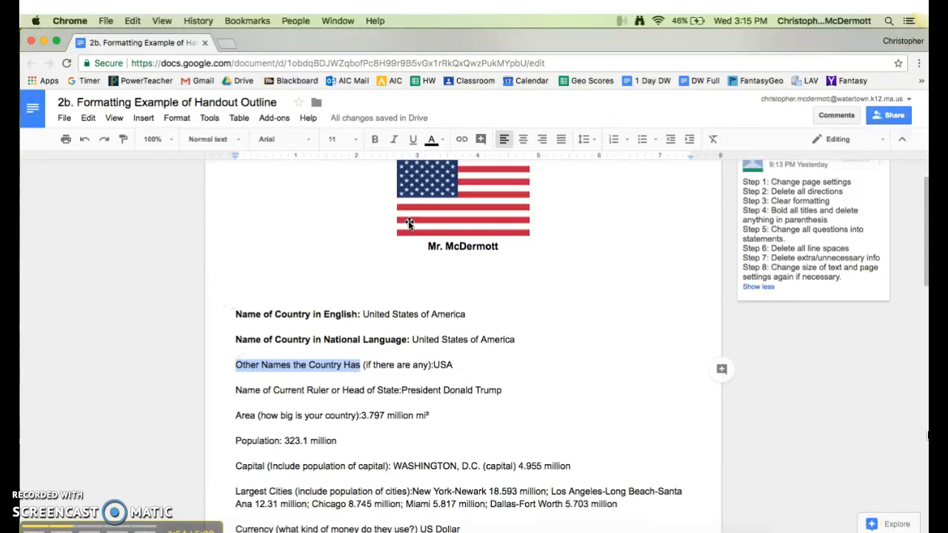
left_click(375, 140)
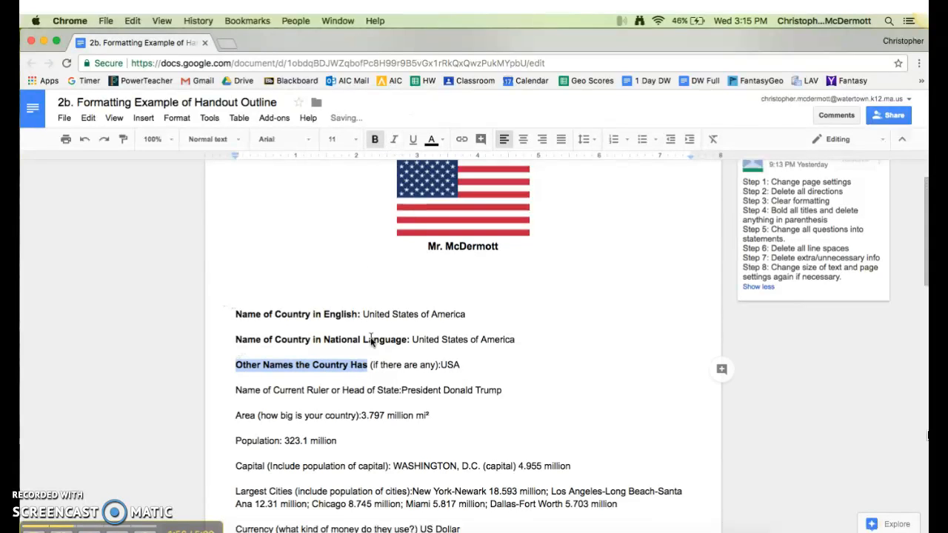
left_click_drag(439, 366, 373, 370)
key("BackSpace")
key("BackSpace")
Bold "Name of Current Ruler or Head of State:" and "Area", and delete the parenthetical "(how big is your country)".
left_click_drag(234, 390, 403, 398)
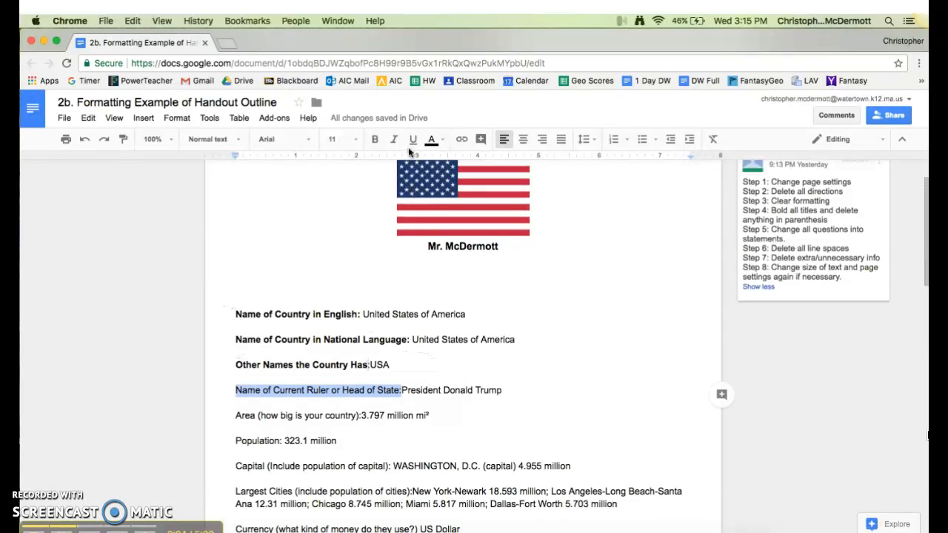
left_click(375, 140)
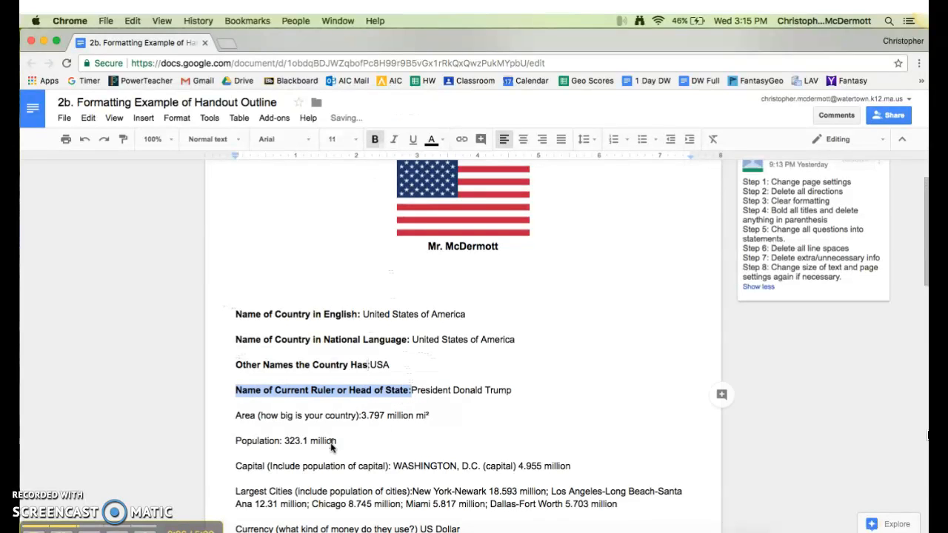
left_click(239, 416)
left_click_drag(237, 417, 256, 419)
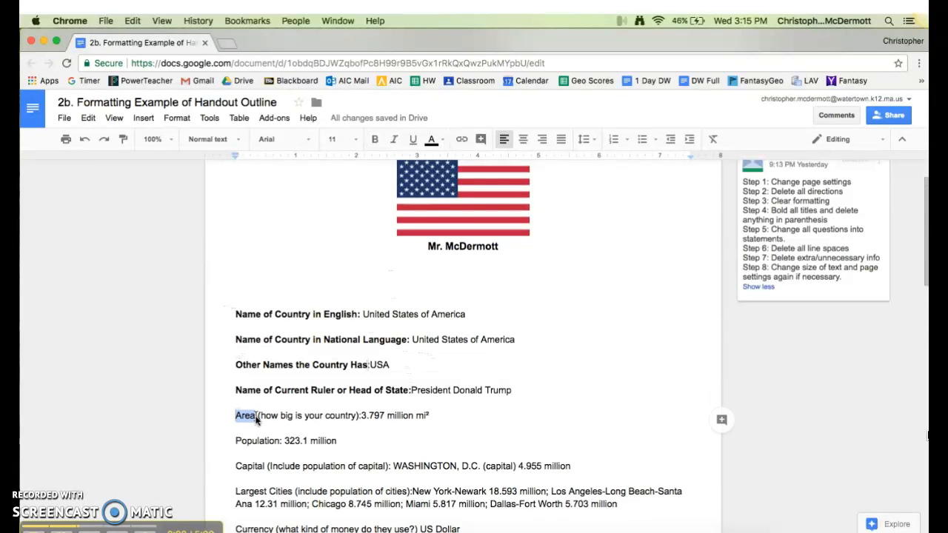
left_click(375, 139)
left_click_drag(362, 419, 259, 421)
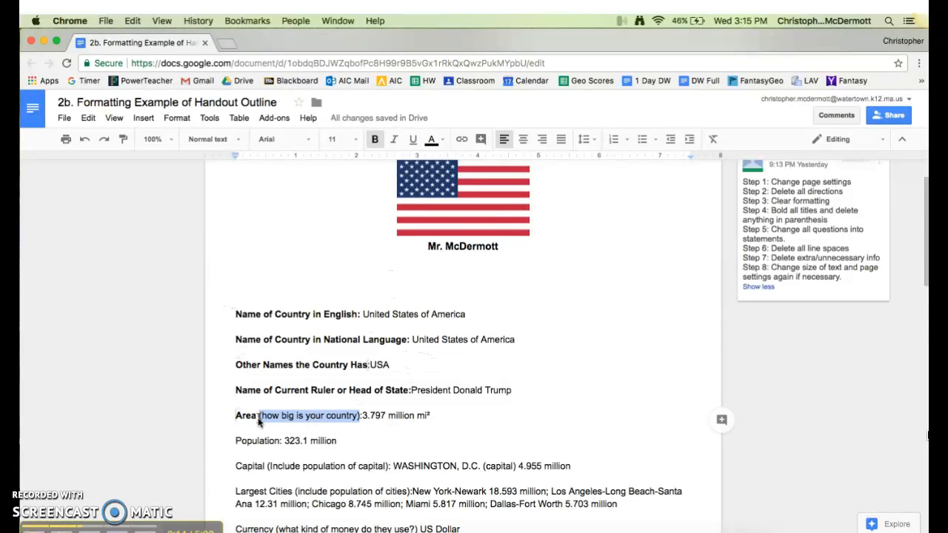
key("BackSpace")
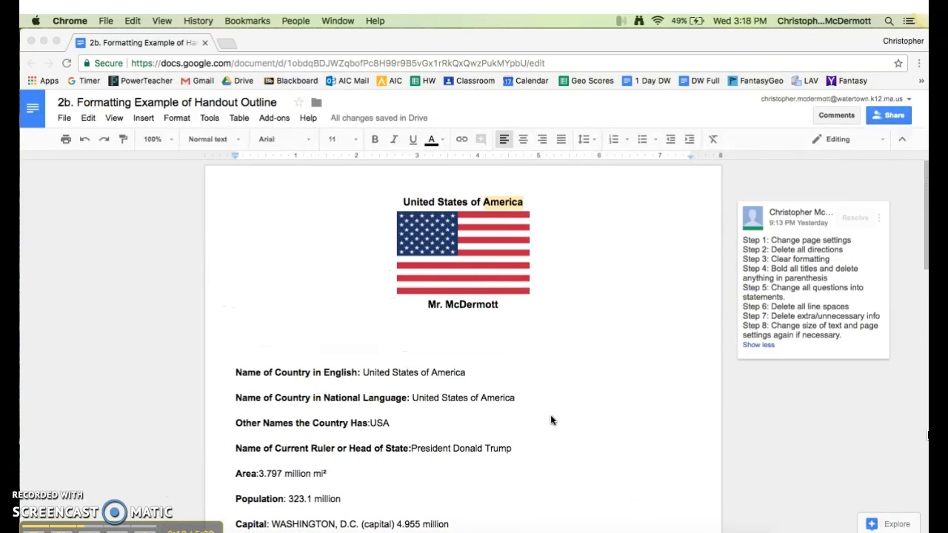
Look through both pages of the handout to check the bolded titles and the removed parentheticals.
scroll(552, 420, "down", 5)
scroll(550, 420, "down", 12)
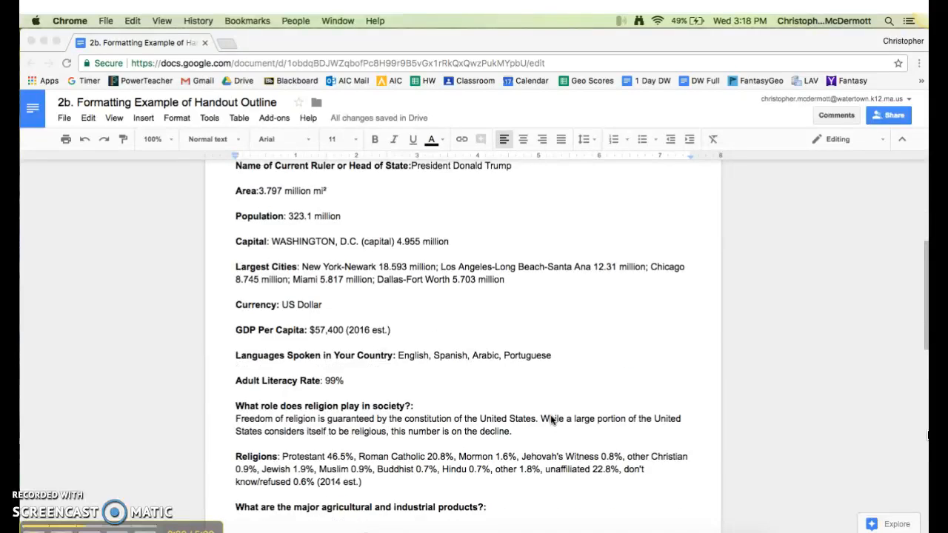
scroll(550, 420, "down", 2)
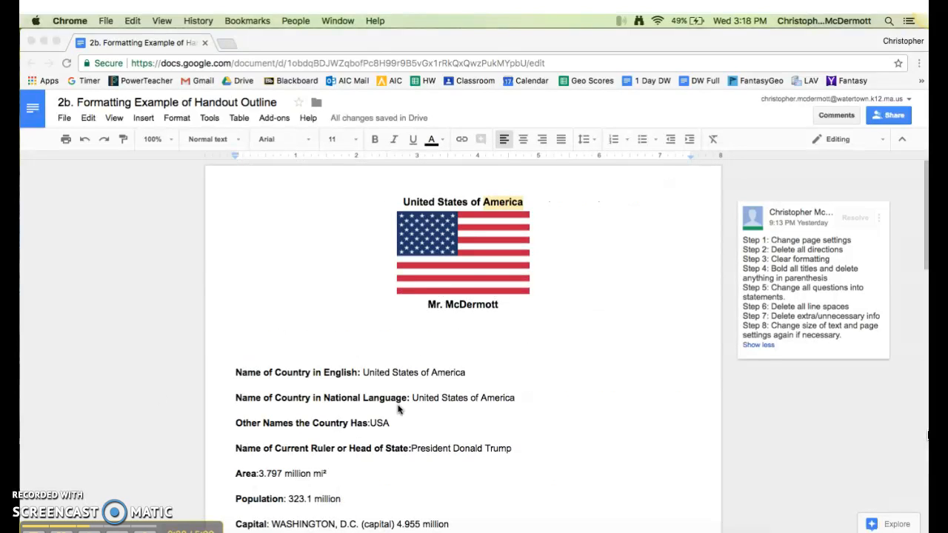
scroll(605, 346, "down", 5)
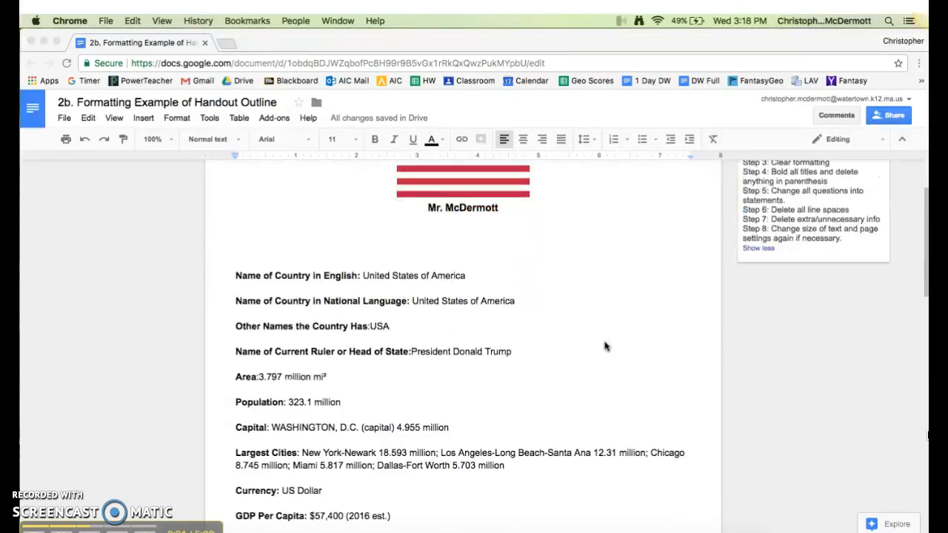
scroll(605, 346, "down", 15)
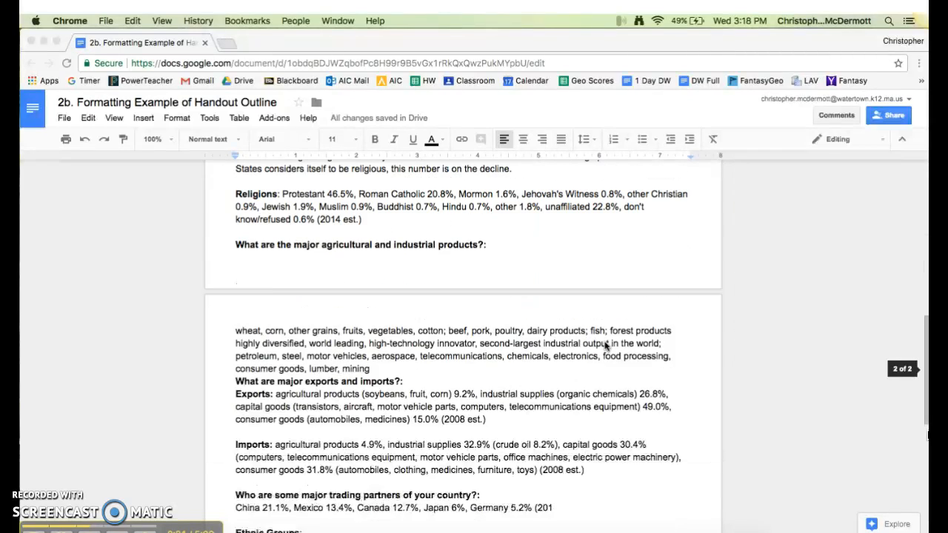
scroll(605, 346, "down", 3)
scroll(605, 346, "up", 13)
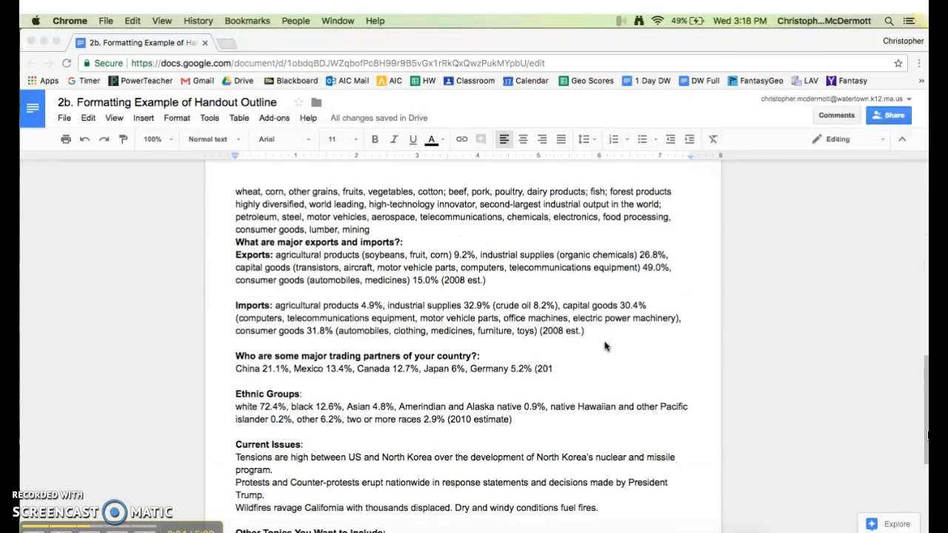
scroll(605, 346, "up", 5)
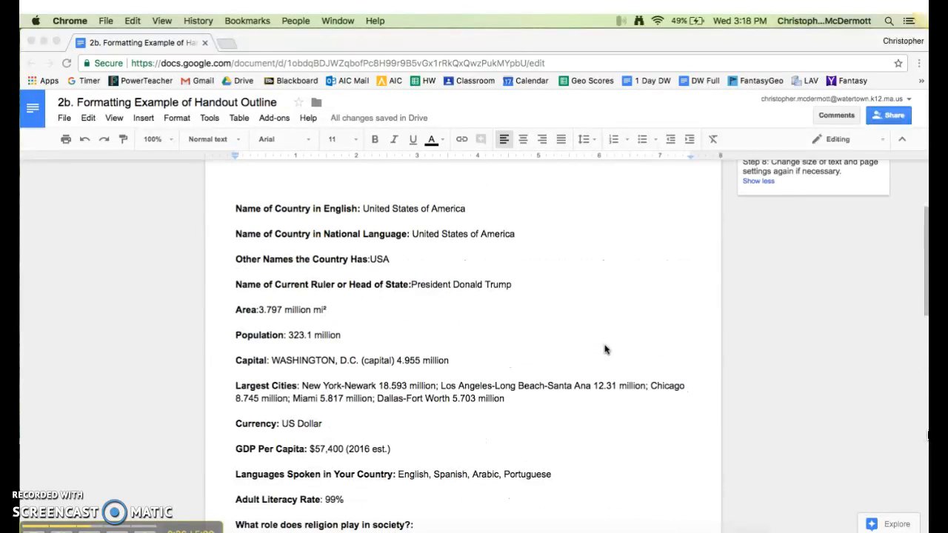
scroll(604, 350, "up", 4)
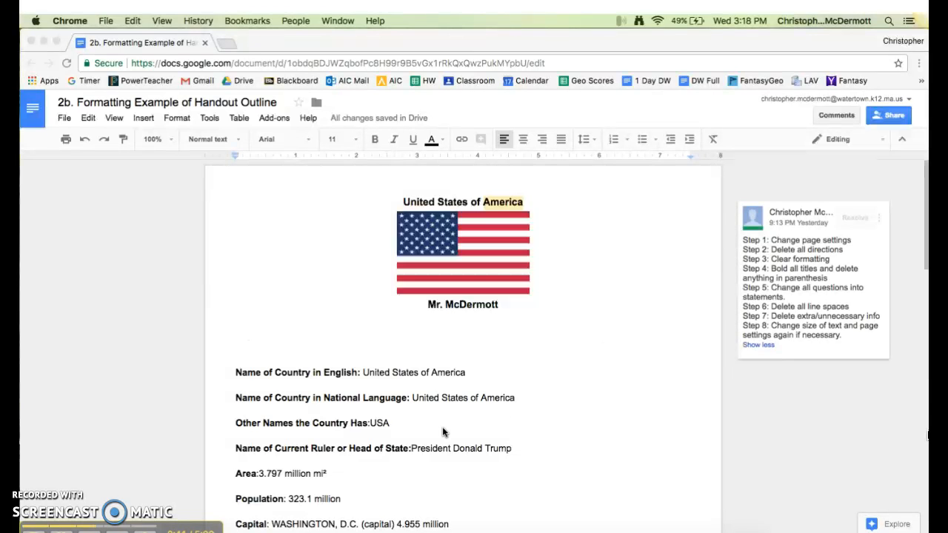
Replace the heading text "What role does religion play in society" with "Role of Religion in Society".
scroll(443, 429, "down", 4)
scroll(443, 433, "down", 1)
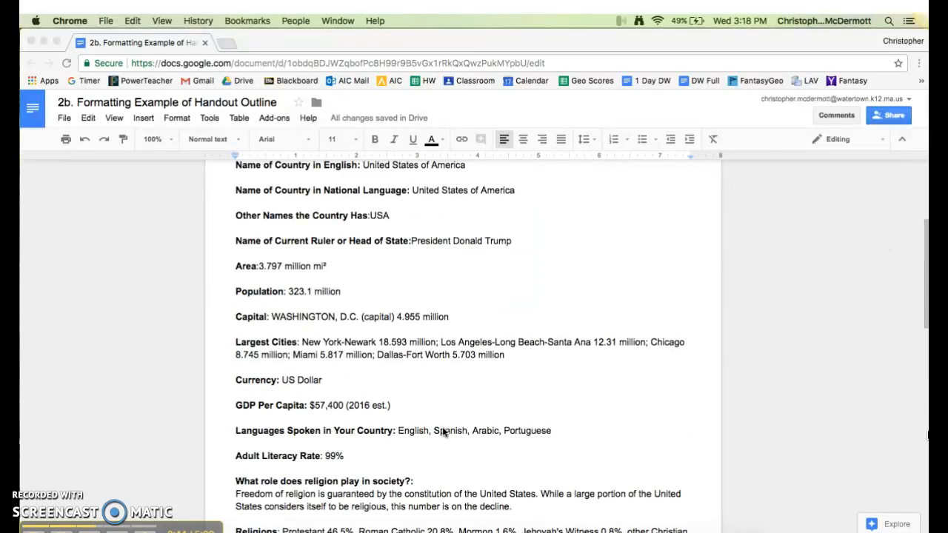
scroll(443, 433, "down", 3)
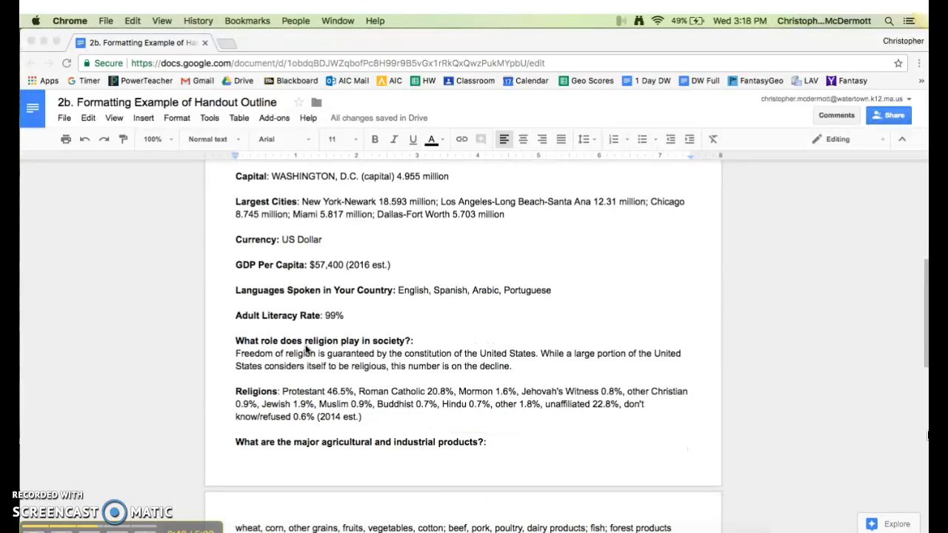
left_click(406, 343)
left_click(406, 346)
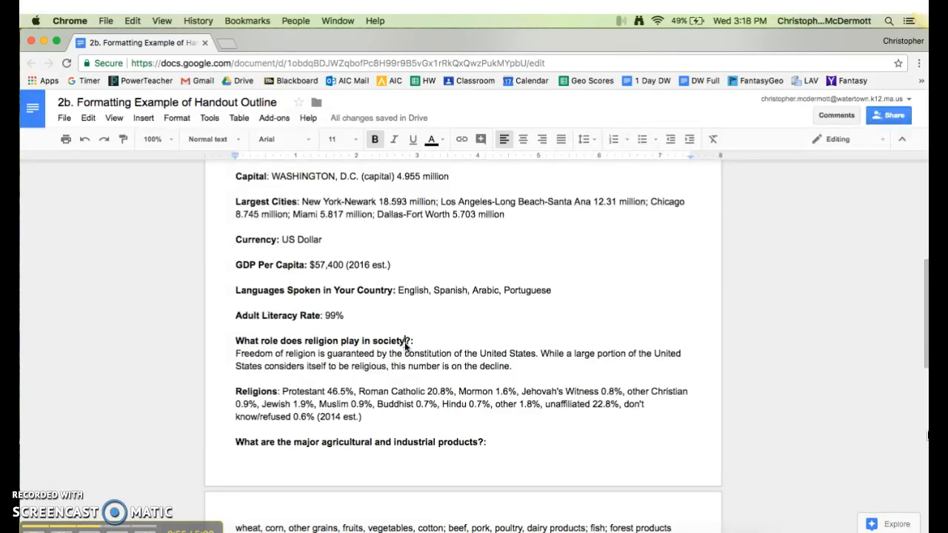
left_click_drag(406, 343, 217, 338)
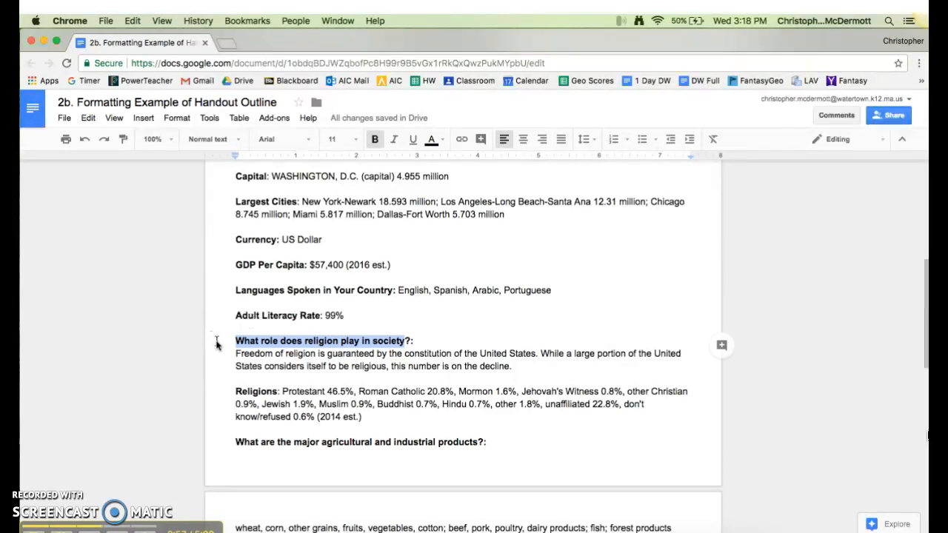
key("BackSpace")
type("Role of ")
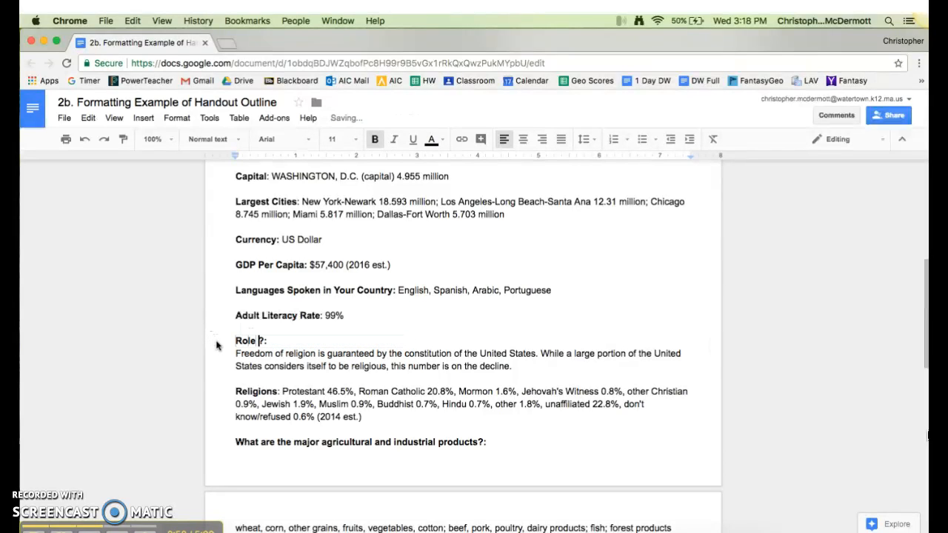
type("Religion in SOciet")
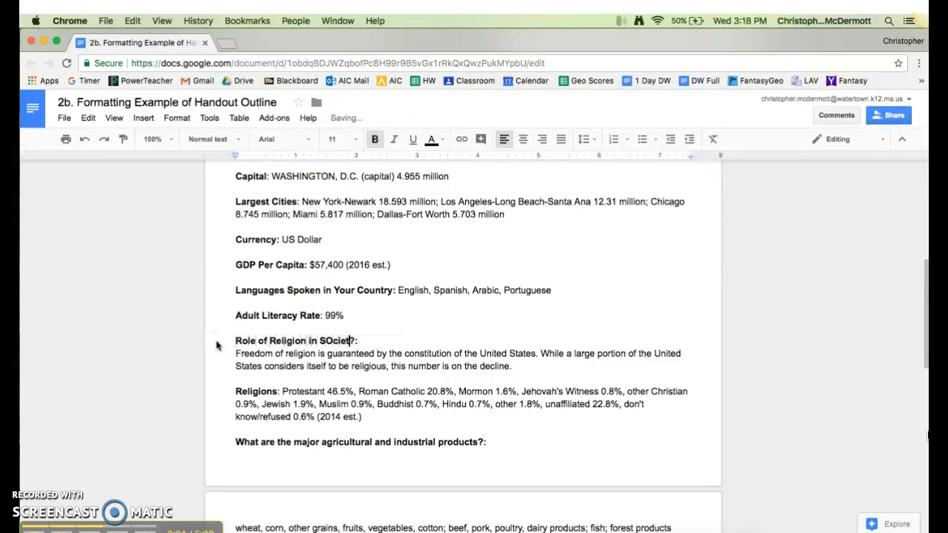
type("y")
key("BackSpace")
key("BackSpace")
key("BackSpace")
key("BackSpace")
key("BackSpace")
key("BackSpace")
type("ociety")
left_click(47, 530)
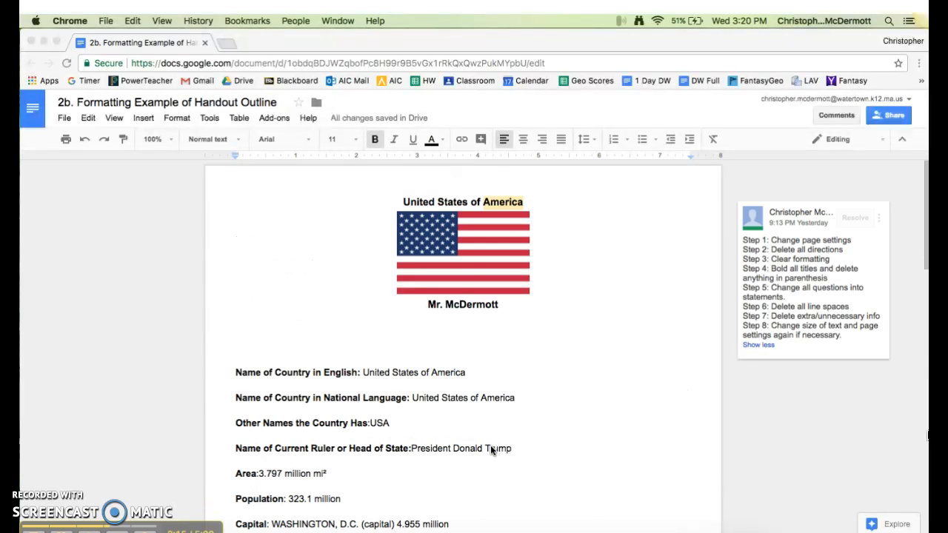
Delete the blank lines separating the entries from "Name of Country in English" down to "Area".
scroll(491, 450, "down", 8)
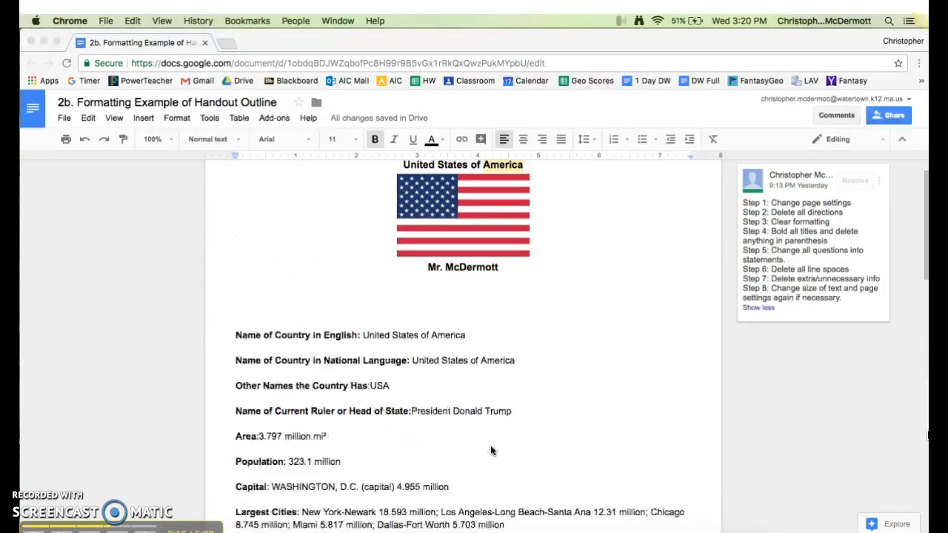
scroll(490, 446, "down", 2)
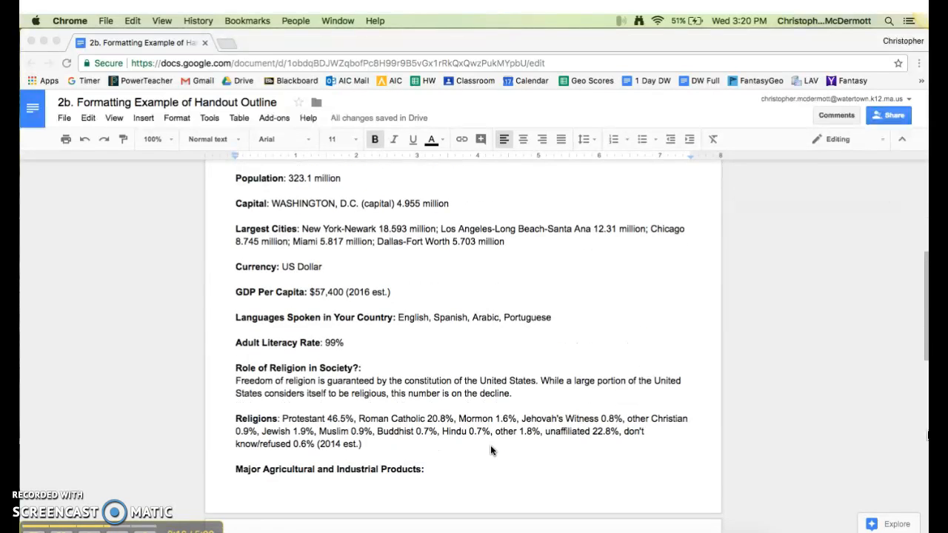
scroll(340, 415, "down", 7)
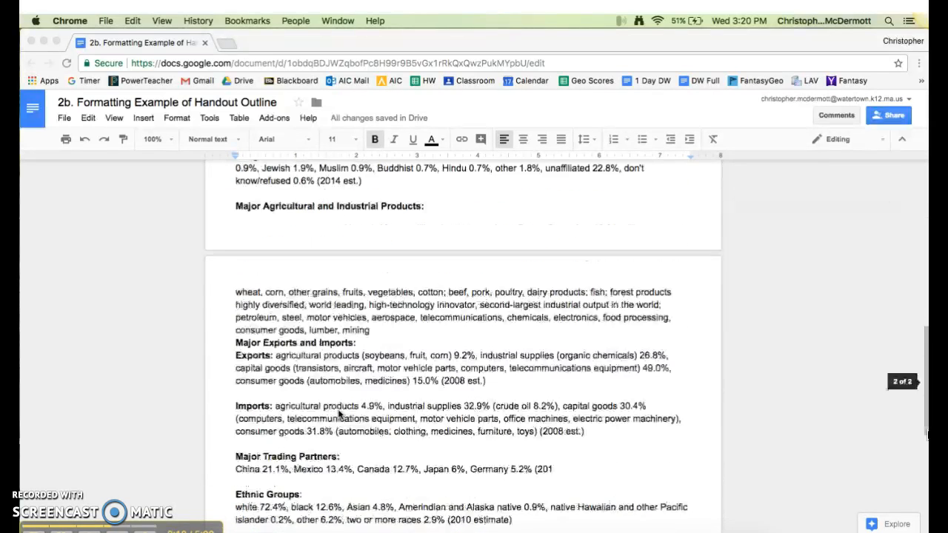
scroll(340, 415, "down", 5)
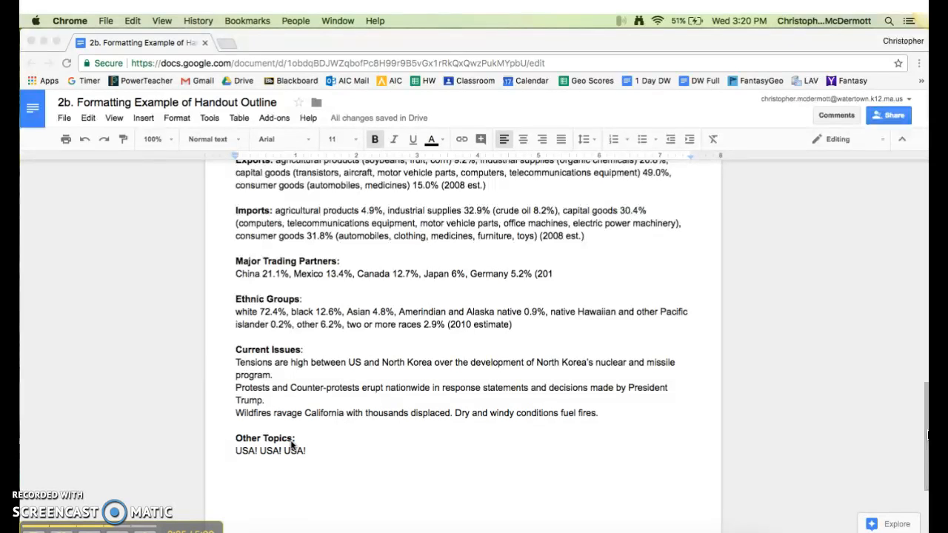
scroll(293, 445, "up", 15)
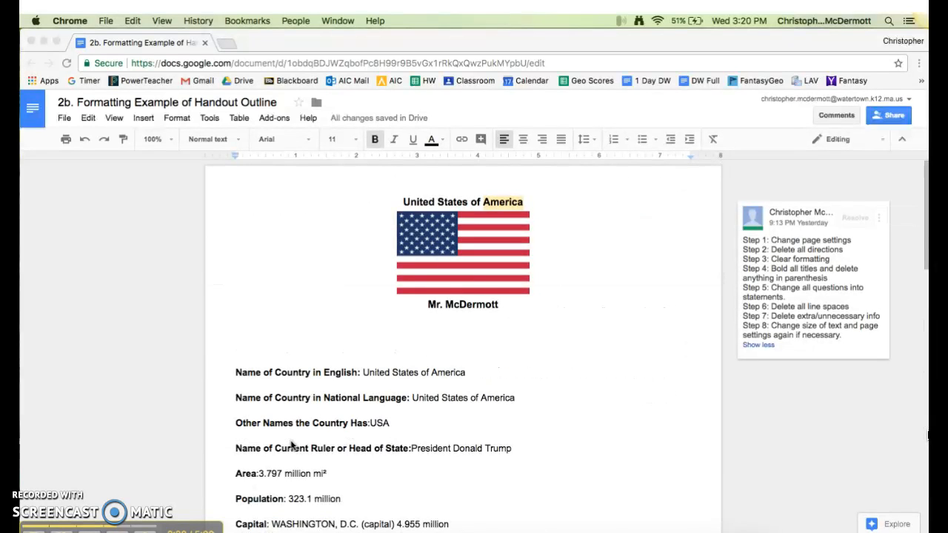
left_click(240, 386)
key("BackSpace")
left_click(242, 398)
key("BackSpace")
left_click(240, 412)
key("BackSpace")
left_click(239, 424)
key("BackSpace")
left_click(90, 514)
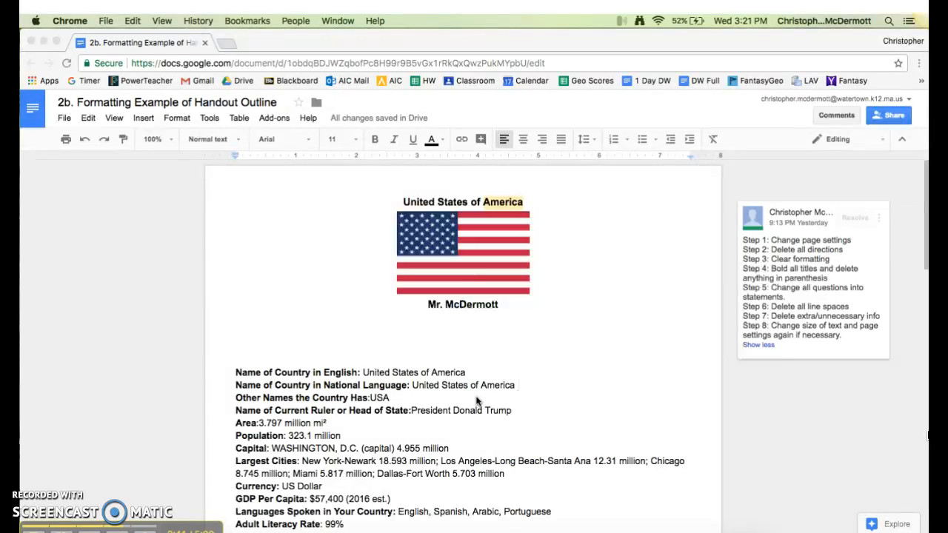
Delete the whole Imports entry under "Major Exports and Imports".
scroll(476, 401, "down", 10)
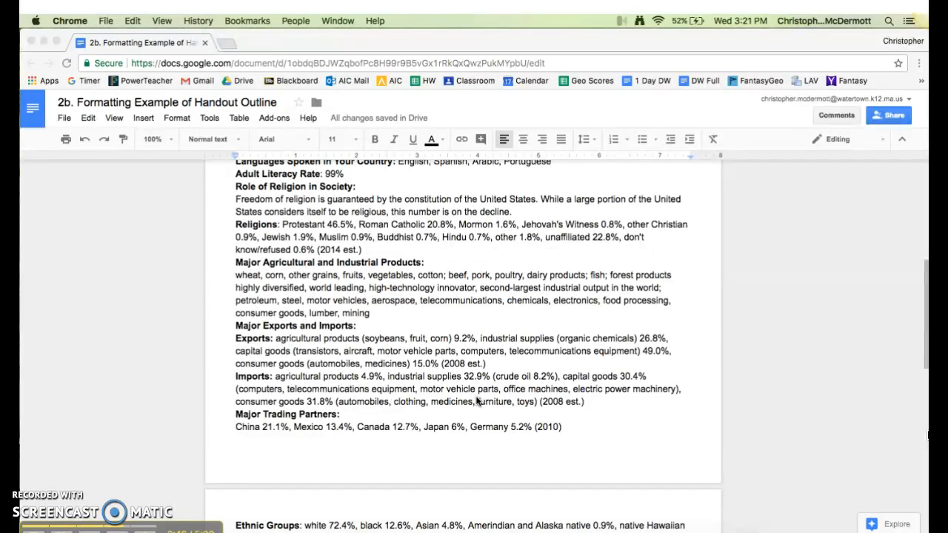
left_click(237, 383)
left_click_drag(237, 383, 595, 403)
key("BackSpace")
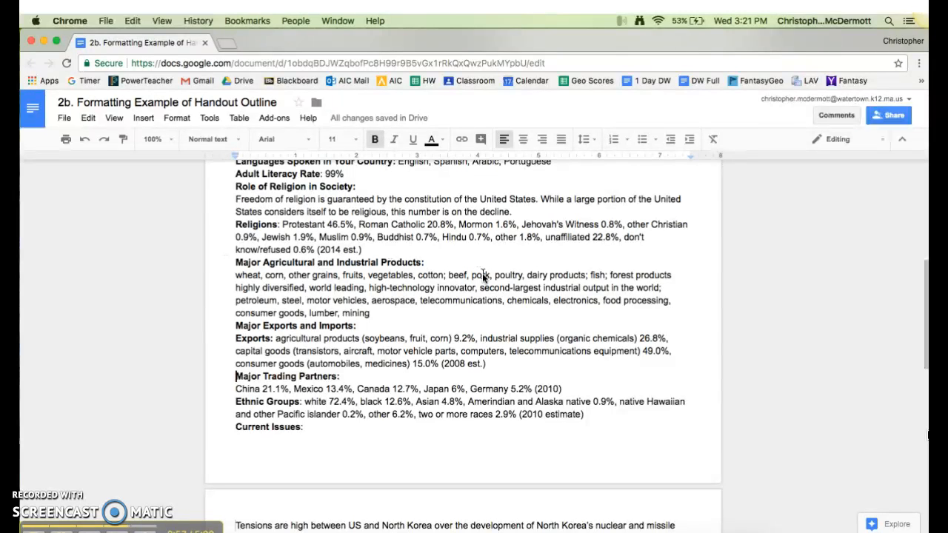
Delete "poultry, dairy products; fish;" and everything from "motor vehicles" to "mining" under "Major Agricultural and Industrial Products".
left_click_drag(494, 275, 606, 277)
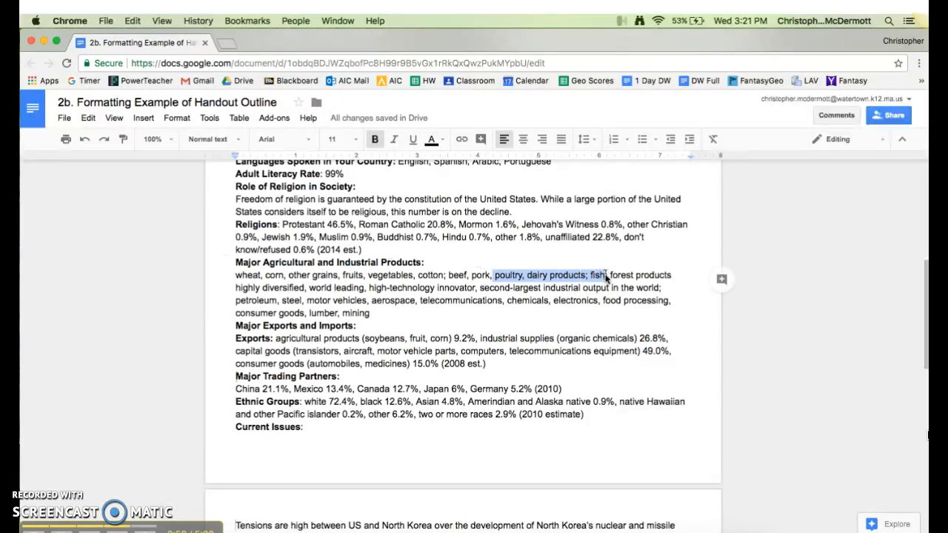
key("BackSpace")
left_click_drag(307, 300, 378, 314)
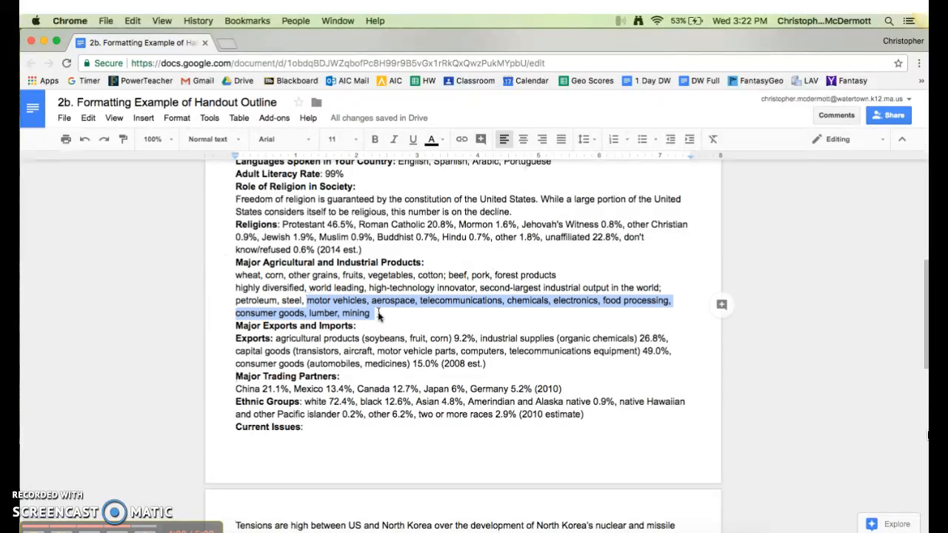
key("BackSpace")
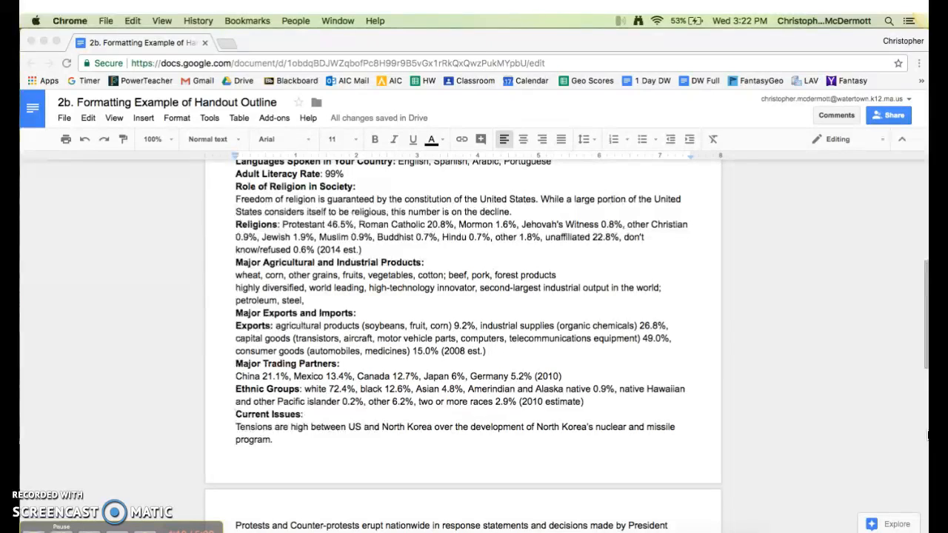
scroll(498, 464, "up", 5)
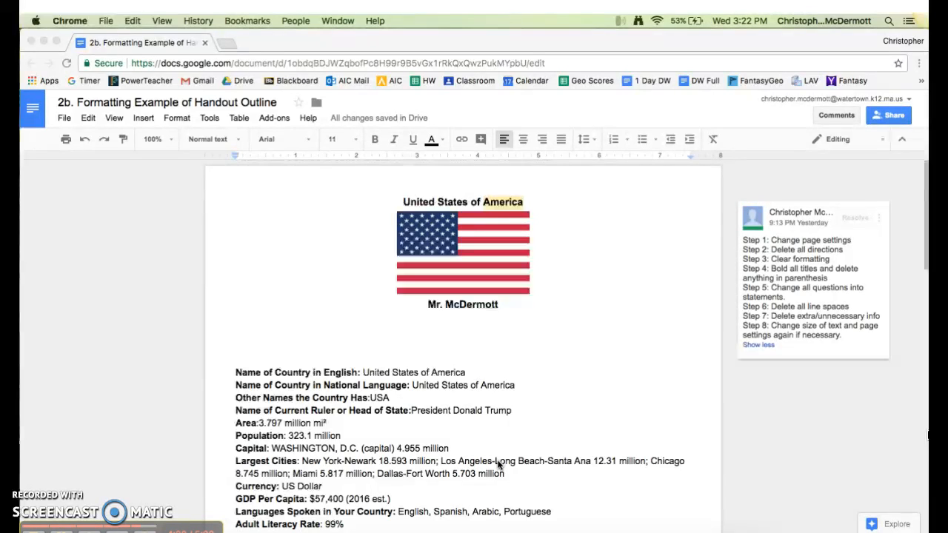
Delete the extra blank lines between the author's name and "Name of Country in English", and shrink the flag image slightly.
left_click(252, 360)
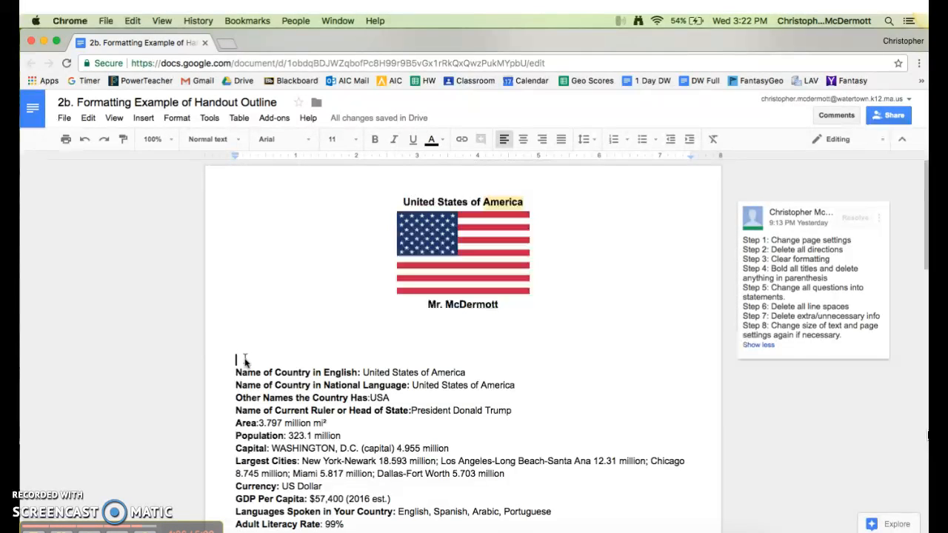
key("BackSpace")
key("BackSpace")
key("BackSpace")
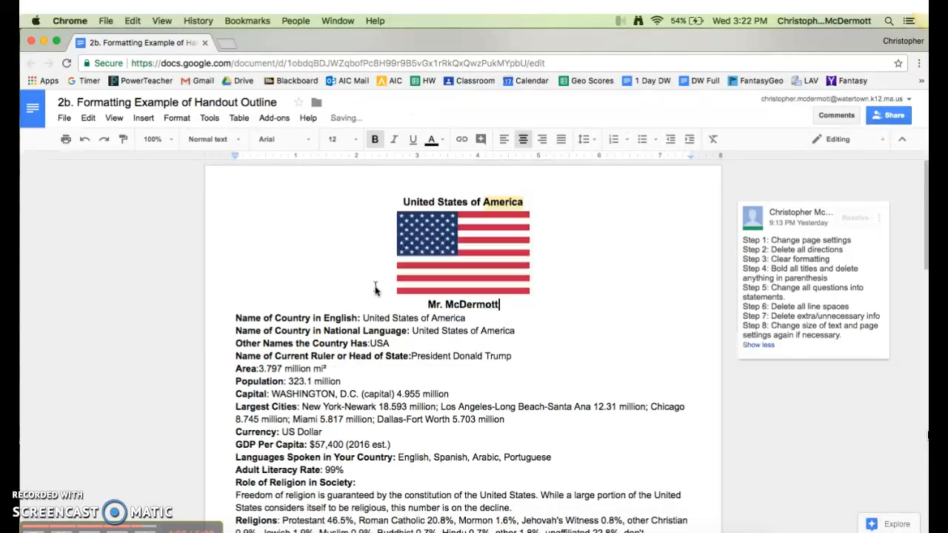
left_click(402, 280)
left_click_drag(527, 296, 524, 288)
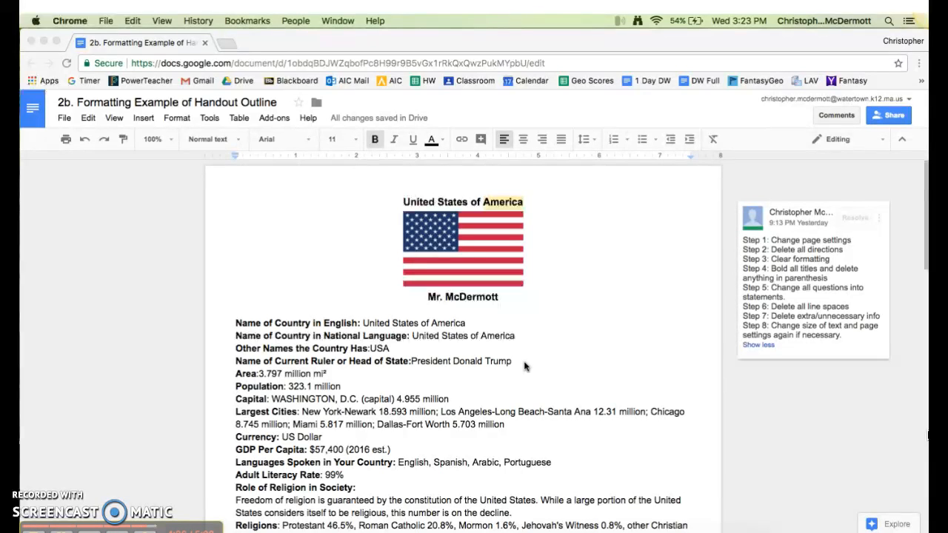
Set the font size to 10 for all text from "Name of Country in English" through the end of the document.
left_click(237, 324)
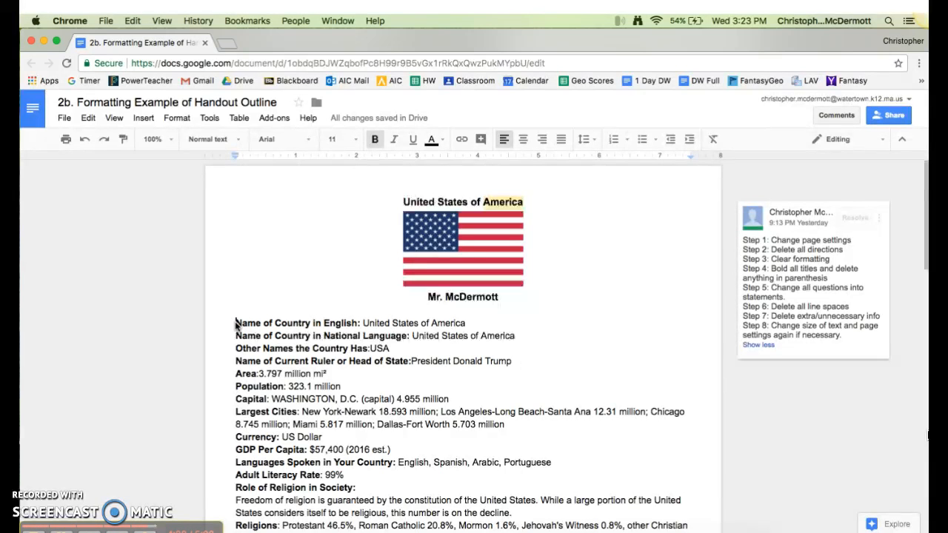
left_click_drag(236, 324, 558, 492)
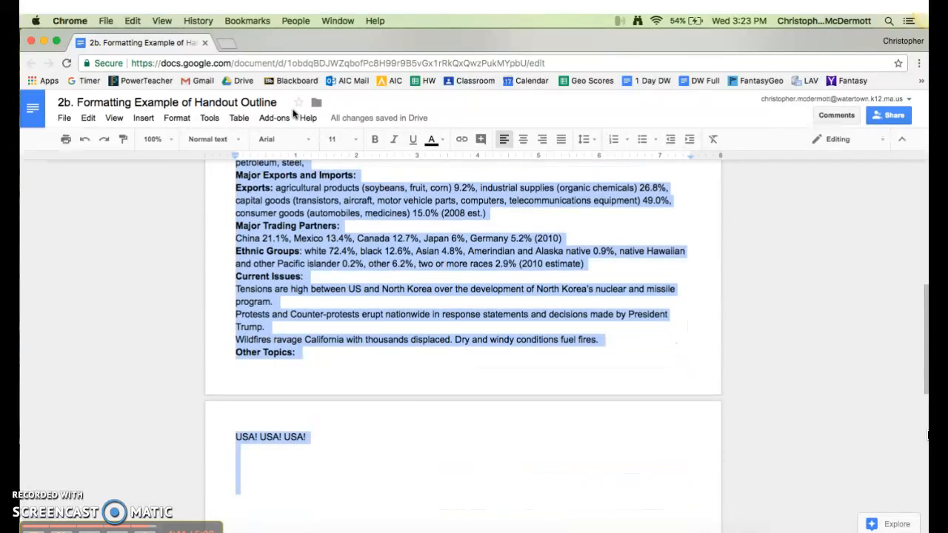
left_click(351, 140)
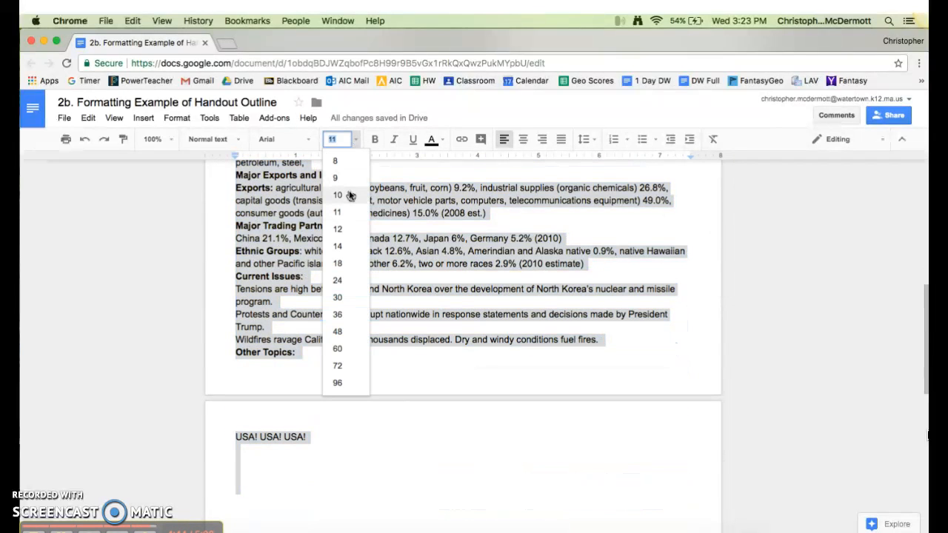
left_click(338, 196)
left_click(452, 452)
scroll(453, 461, "up", 2)
scroll(454, 465, "up", 5)
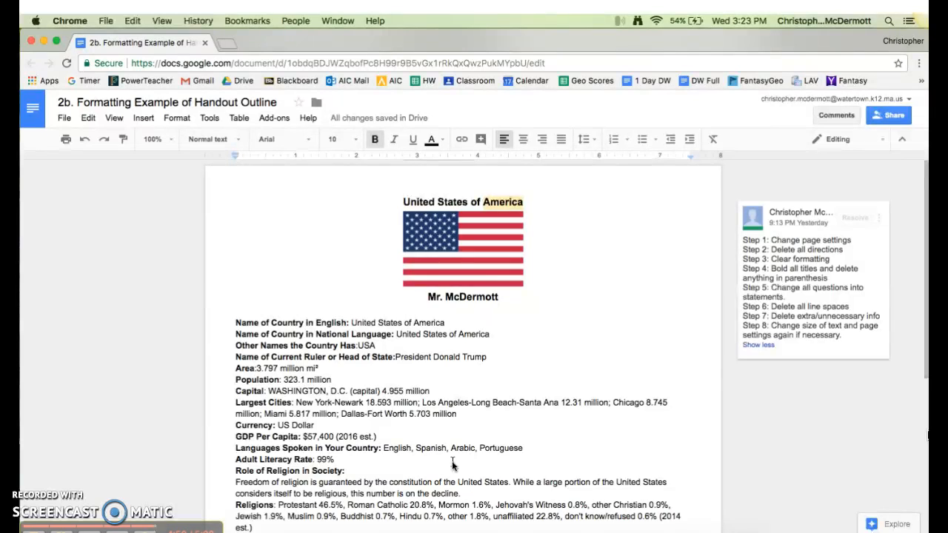
scroll(453, 465, "down", 5)
scroll(453, 466, "down", 3)
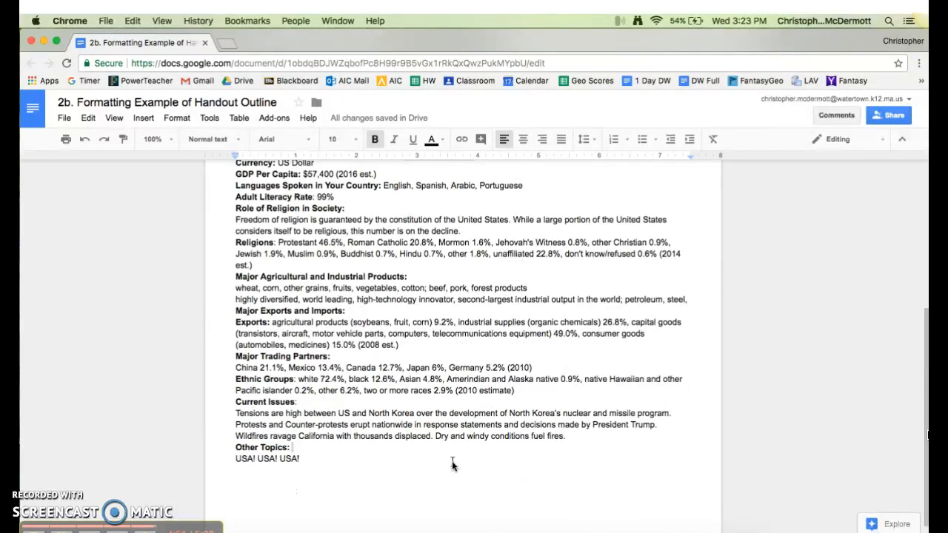
scroll(454, 465, "up", 8)
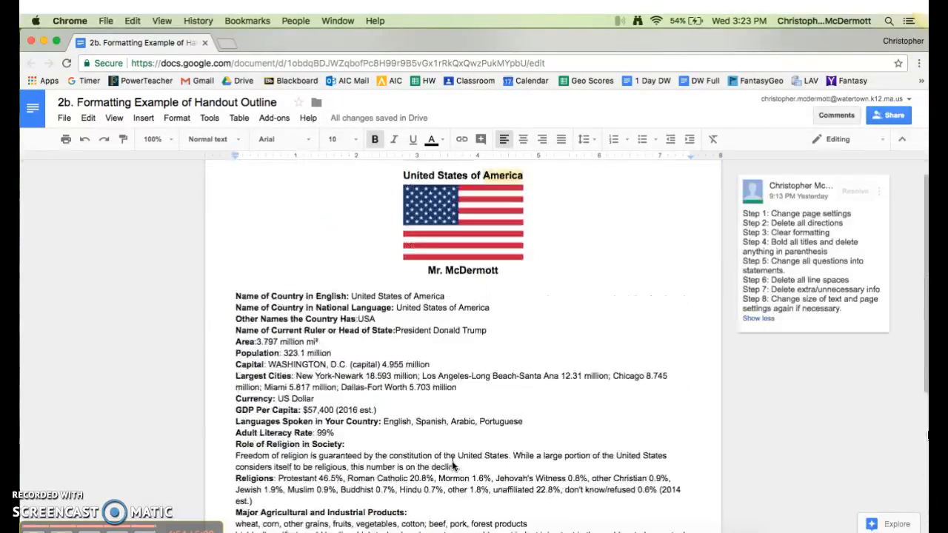